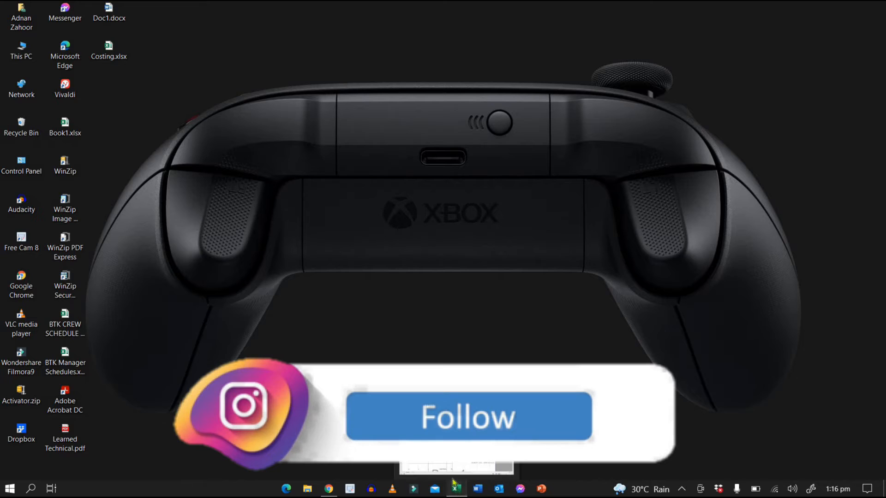
# Switch to the Excel workbook and enter the formula =FIND(C7,B7,1) in cell M7 of the Find column
pyautogui.click(453, 483)
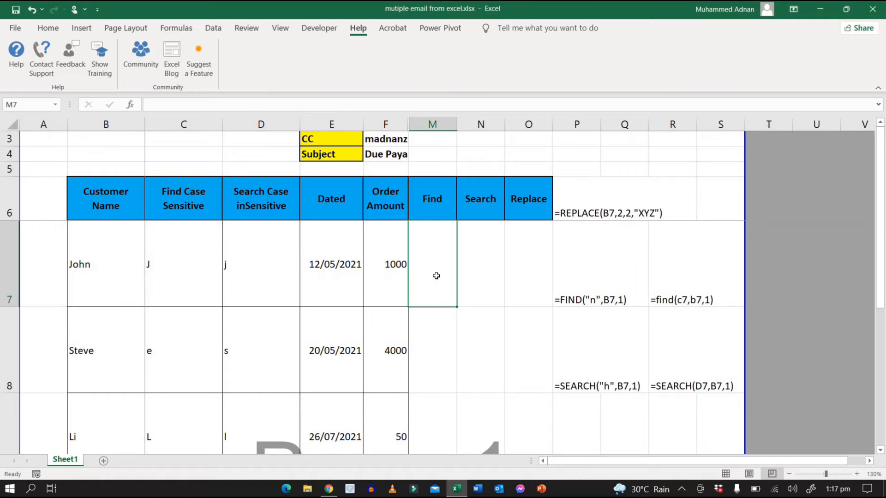
pyautogui.write('=')
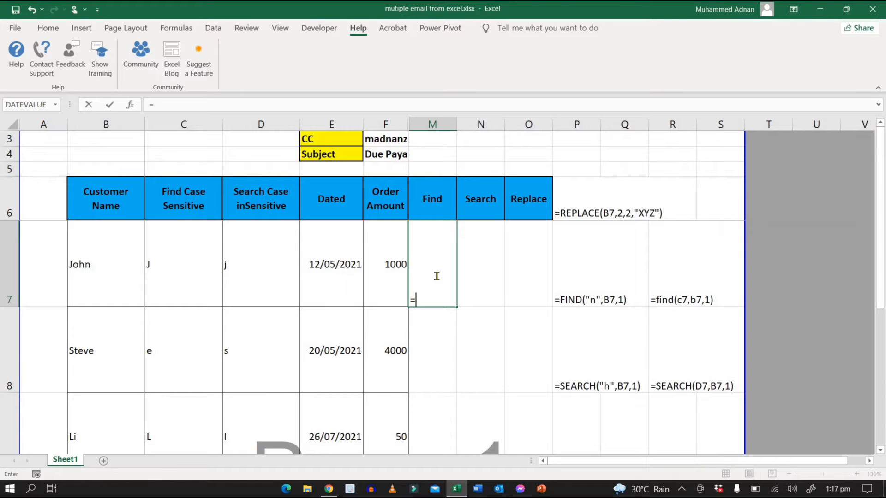
pyautogui.write('find')
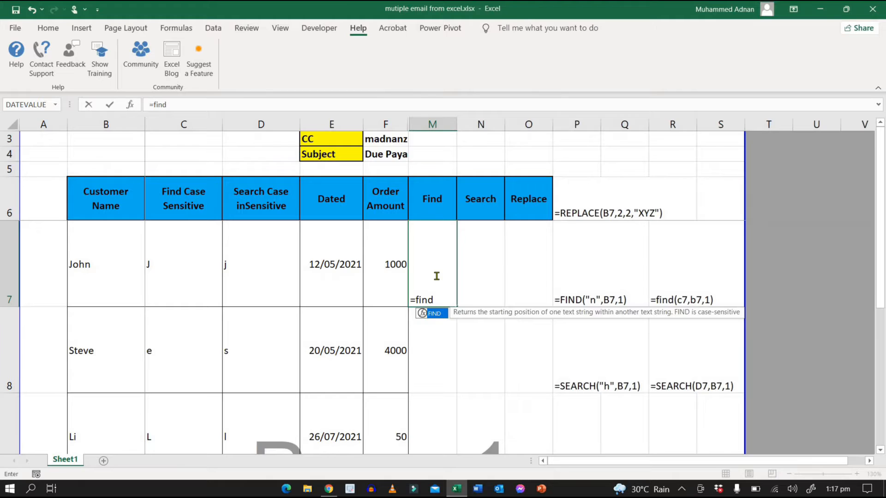
pyautogui.write('(')
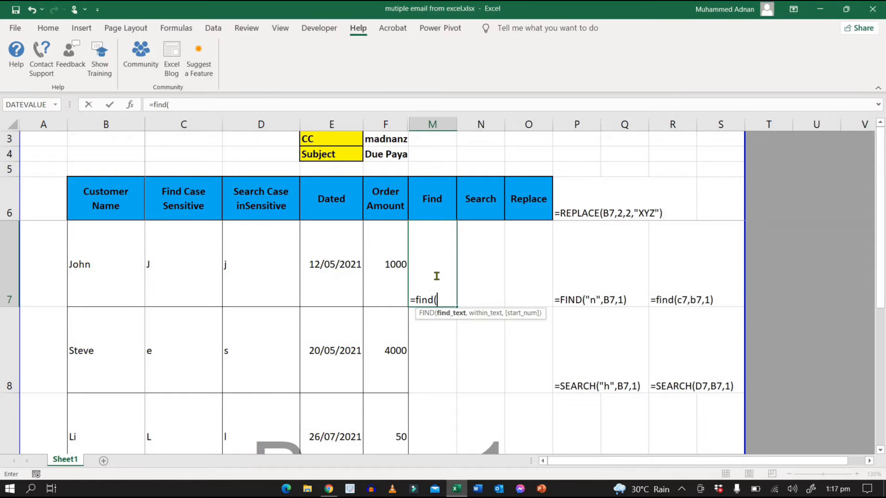
pyautogui.click(178, 284)
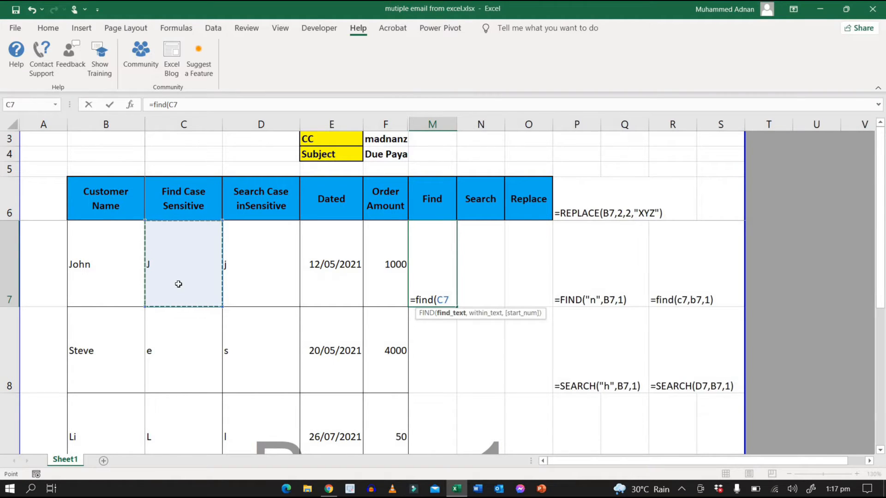
pyautogui.write(',')
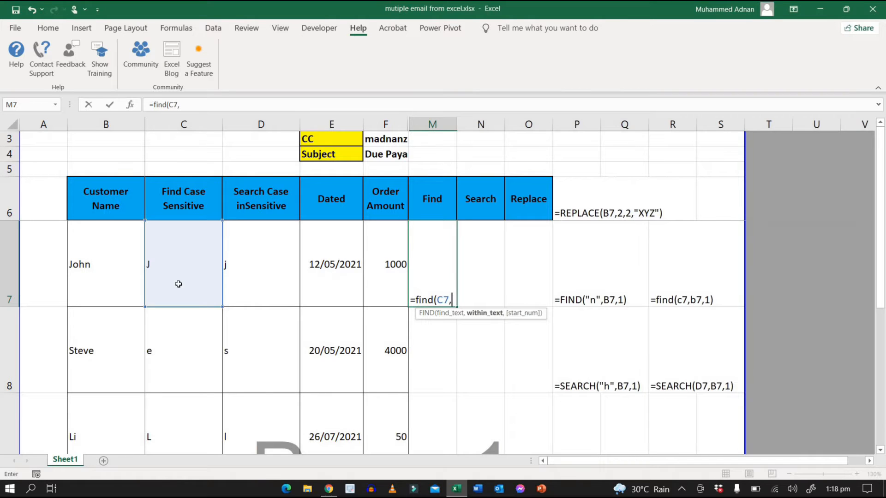
pyautogui.press('Left')
pyautogui.press('Left')
pyautogui.press('Left')
pyautogui.press('Left')
pyautogui.press('Left')
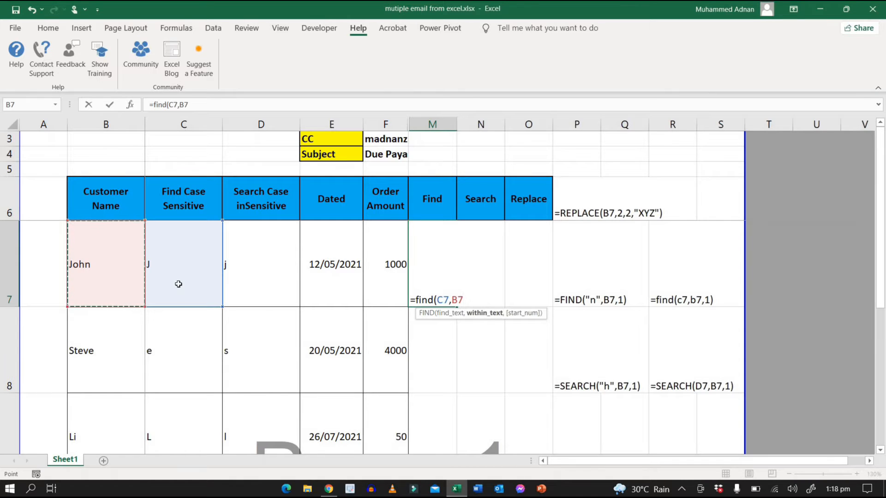
pyautogui.write(',')
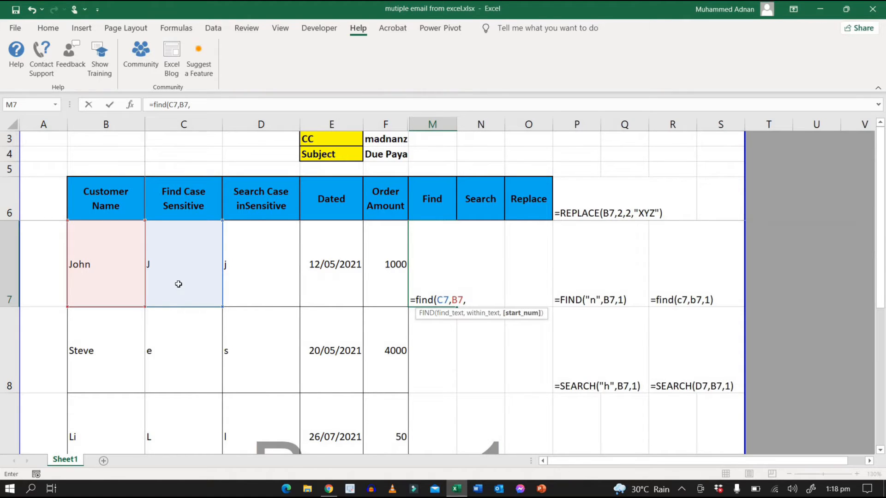
pyautogui.write('1)')
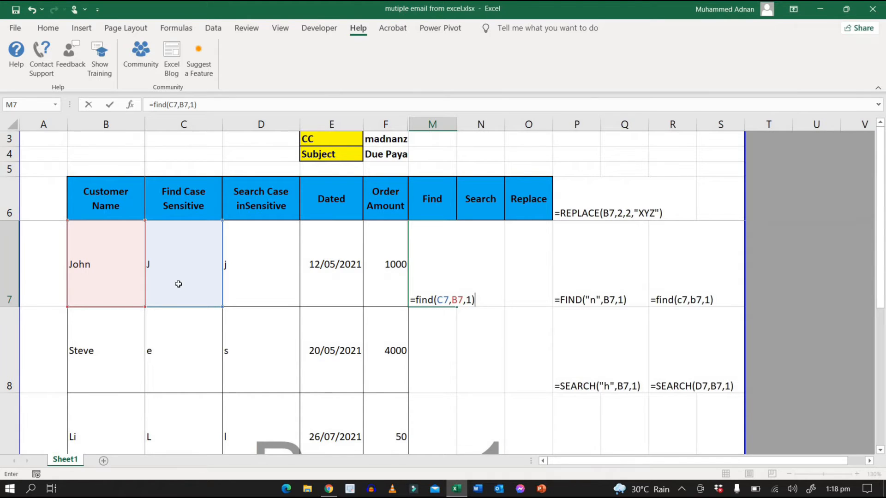
pyautogui.press('Return')
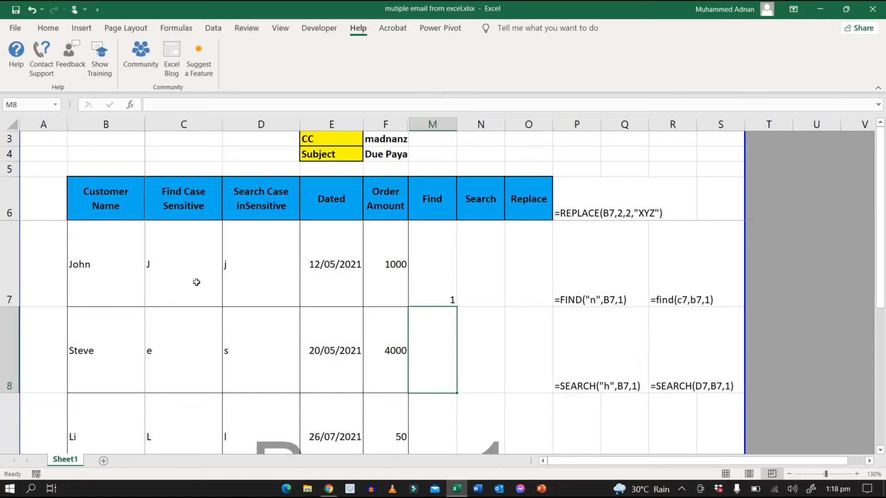
# Replace the case-sensitive lookup letter in cell C7 with a lowercase "o"
pyautogui.click(197, 282)
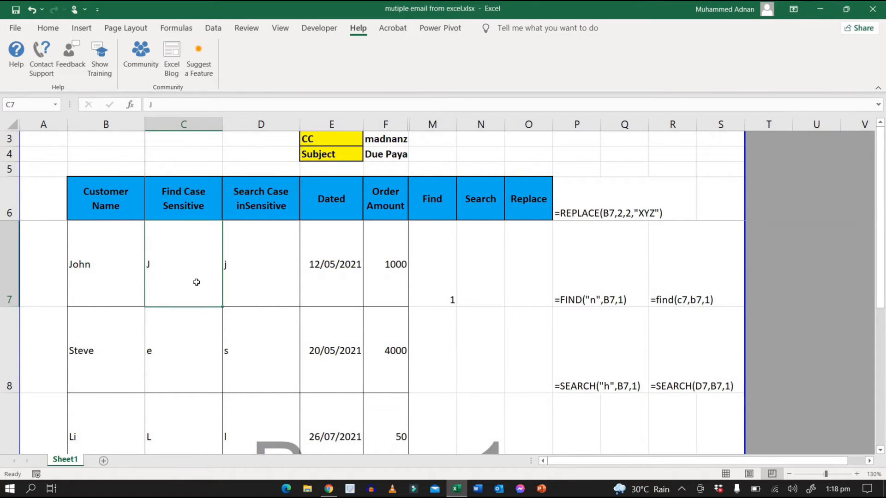
pyautogui.write('o')
pyautogui.press('Return')
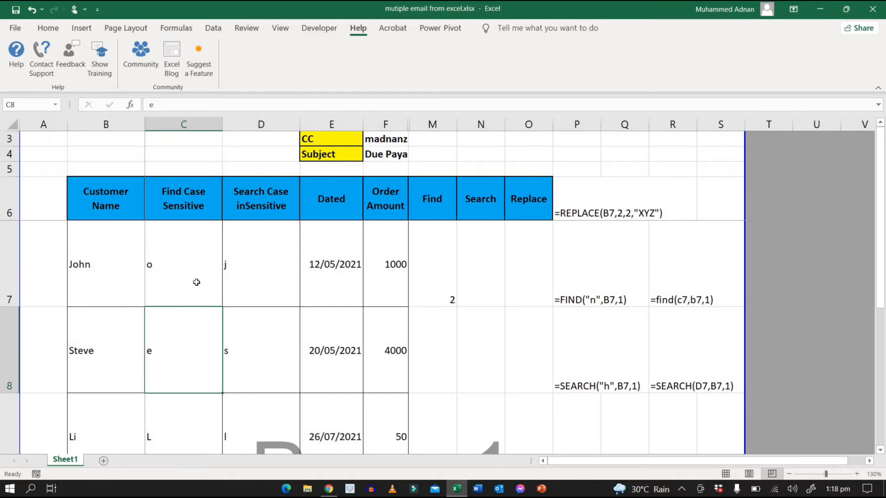
# Replace the formula in cell M7 with =FIND("o",B7), using literal search text and no start position
pyautogui.click(437, 299)
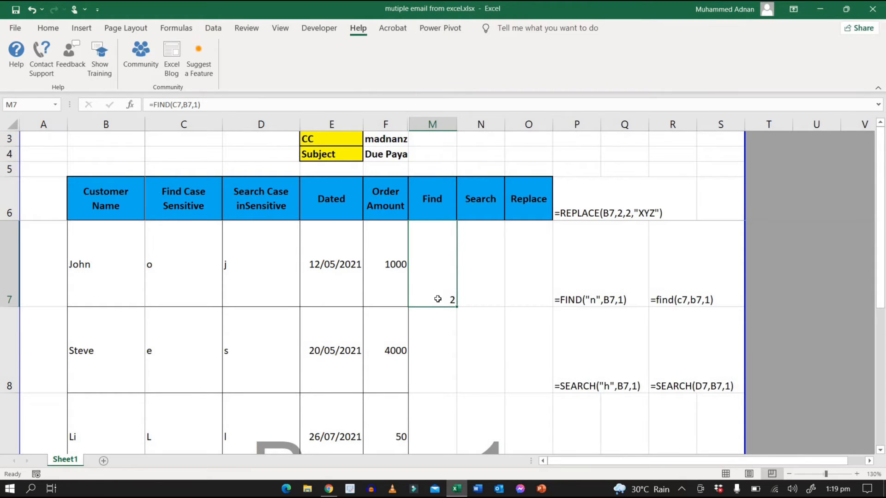
pyautogui.write('=f')
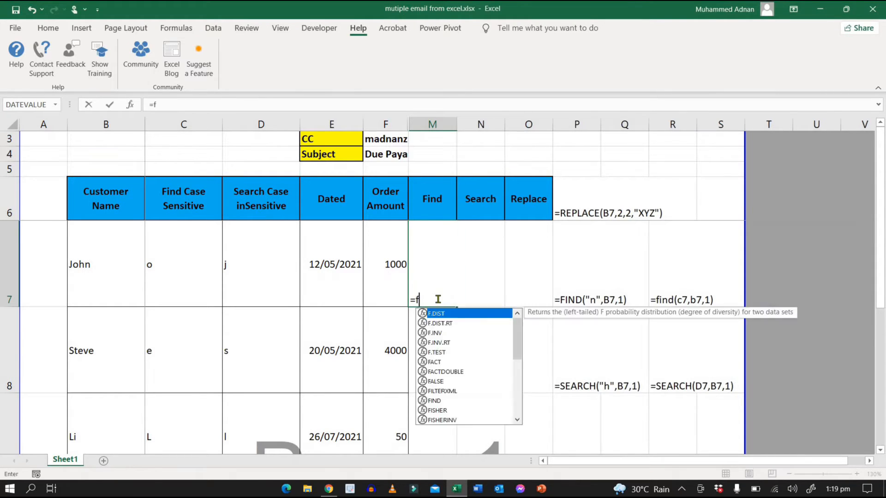
pyautogui.write('ind(')
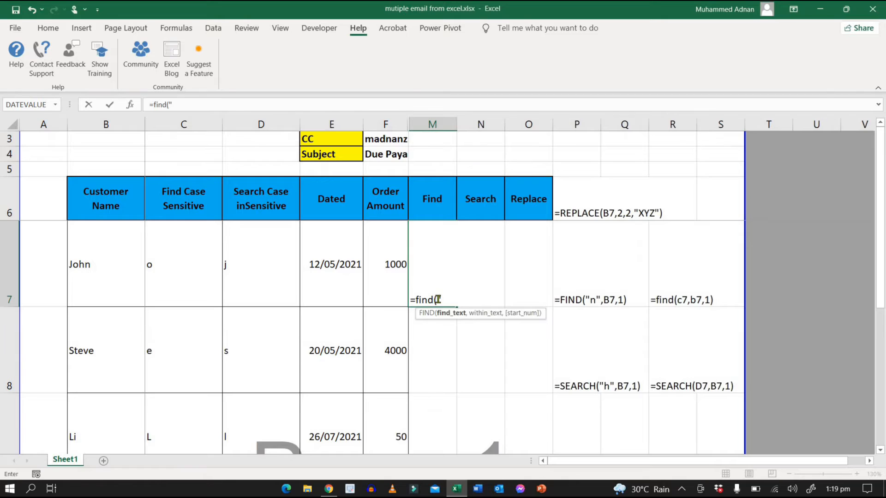
pyautogui.write('"o",')
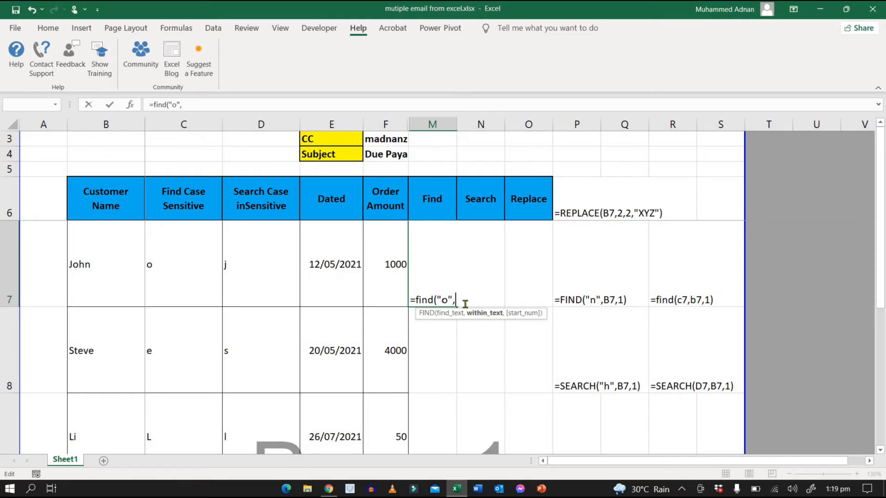
pyautogui.press('Left')
pyautogui.press('Right')
pyautogui.click(114, 289)
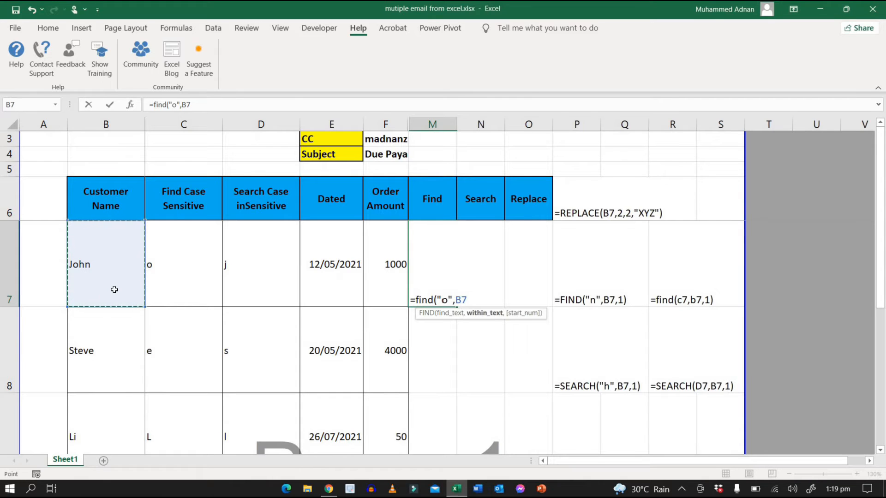
pyautogui.write(',')
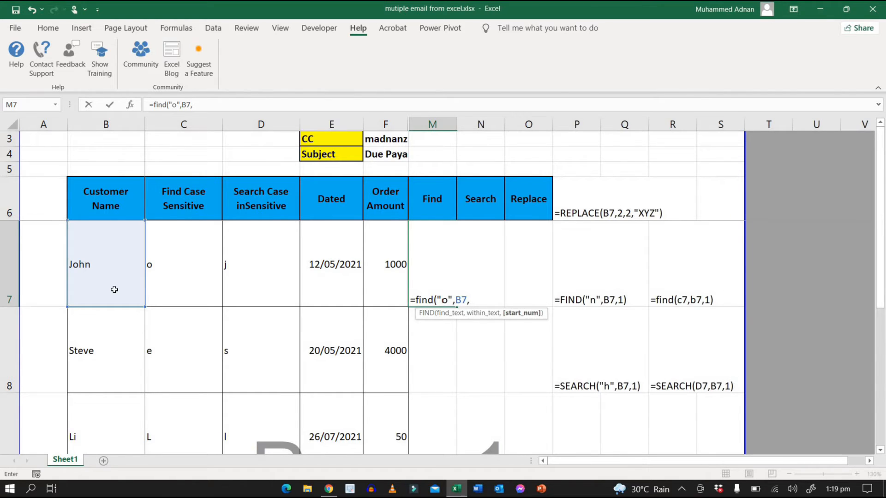
pyautogui.press('BackSpace')
pyautogui.write(')')
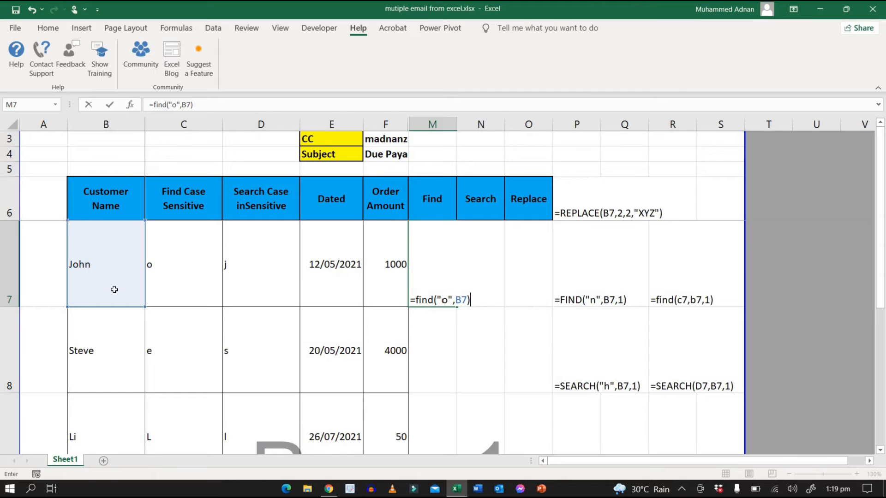
pyautogui.press('Return')
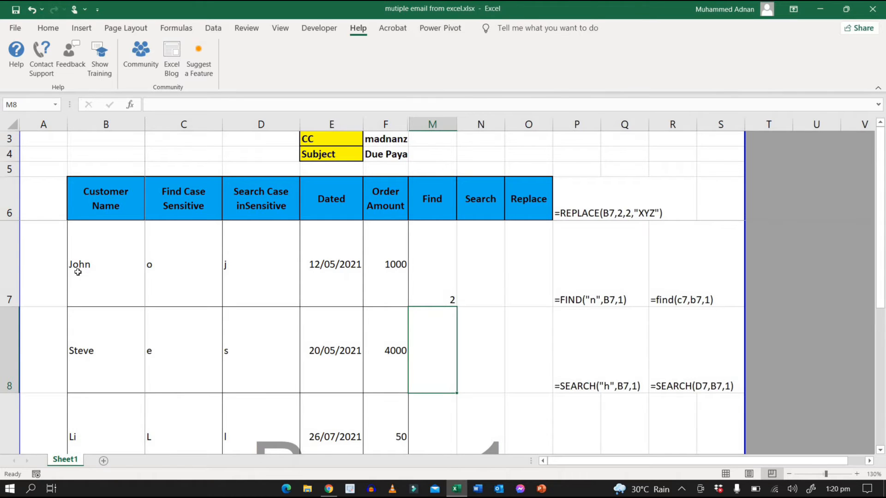
# Write the formula =SEARCH("h",B7,1) in cell N7 of the Search column
pyautogui.click(478, 292)
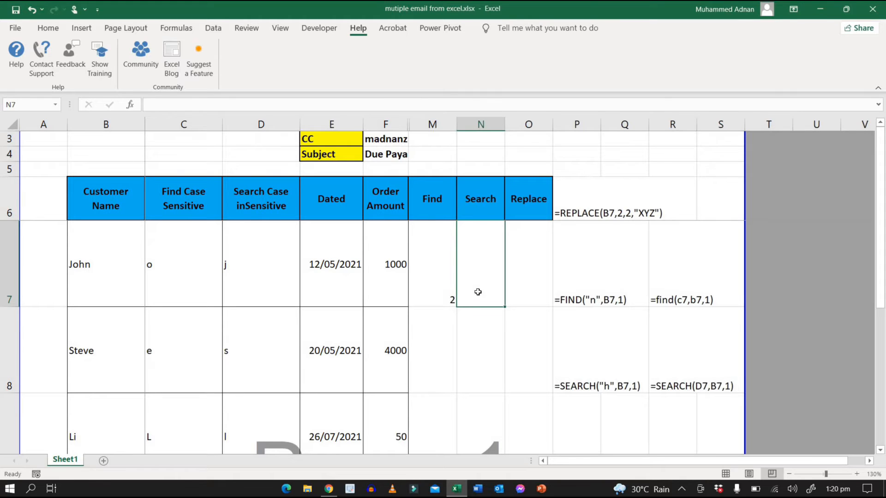
pyautogui.write('=sear')
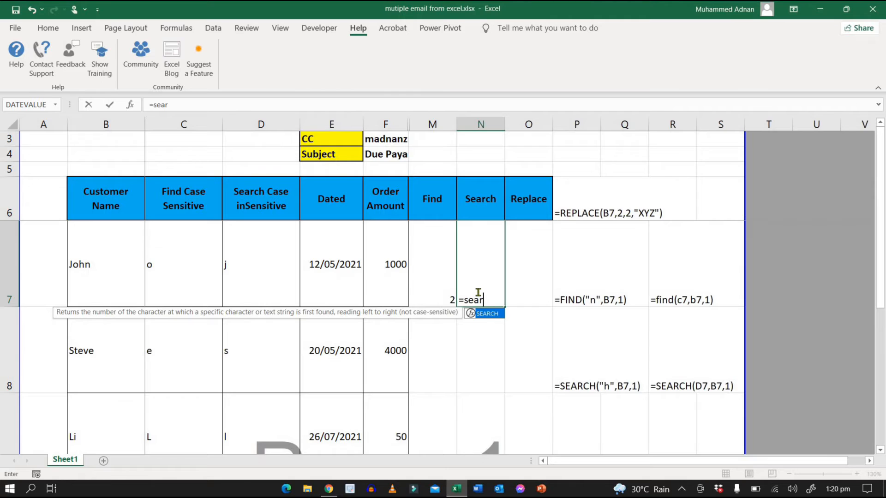
pyautogui.write('ch(')
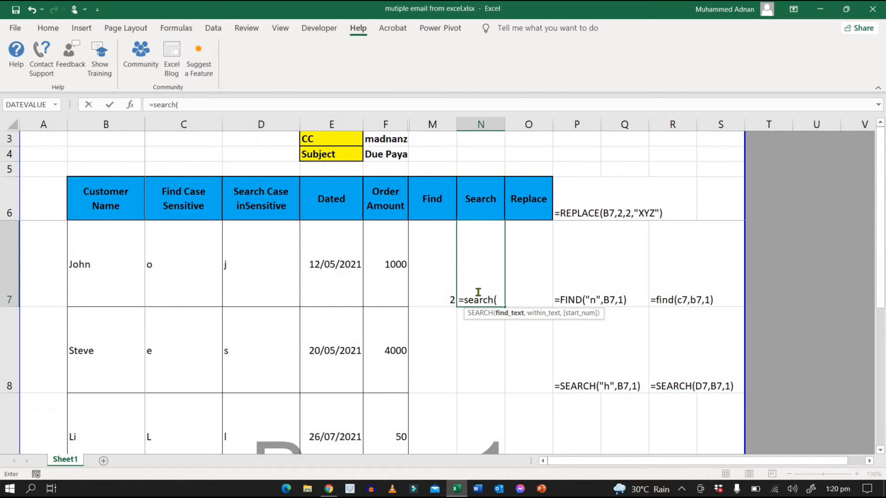
pyautogui.write('"h",')
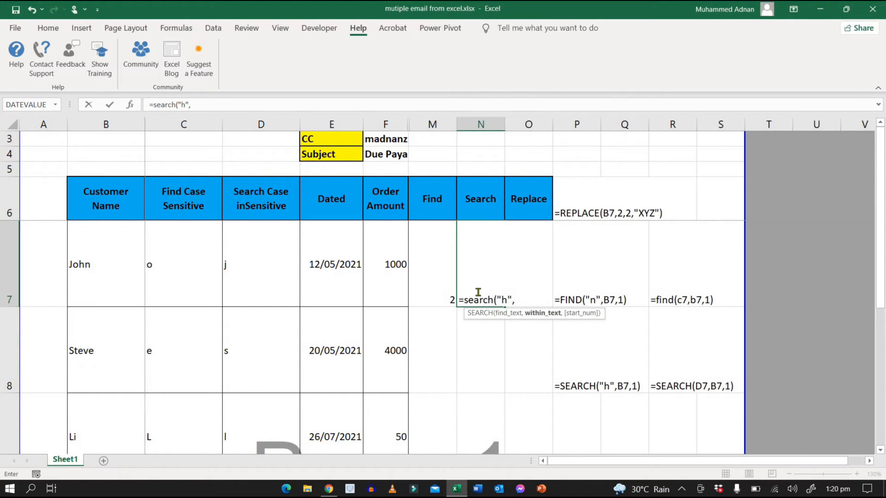
pyautogui.click(123, 290)
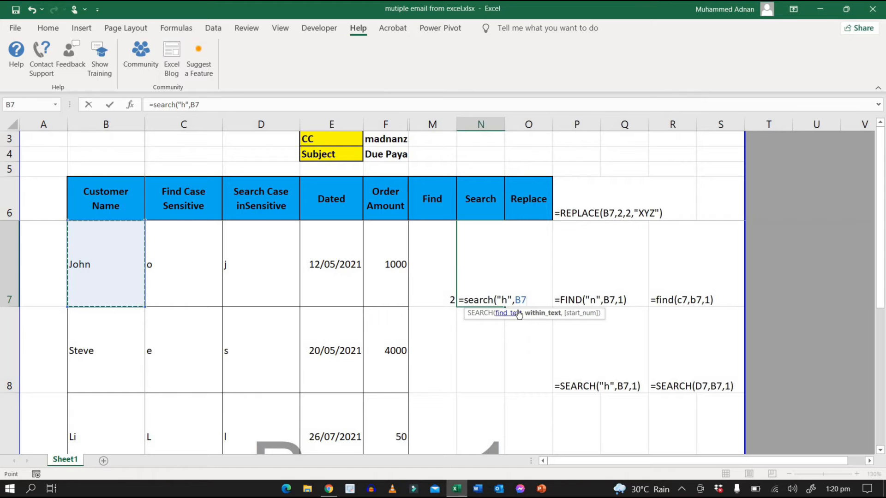
pyautogui.write(',')
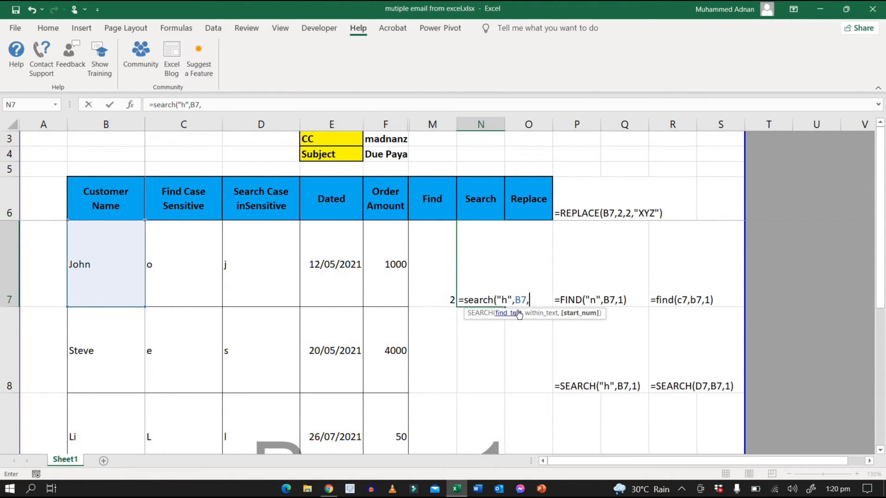
pyautogui.write('1)')
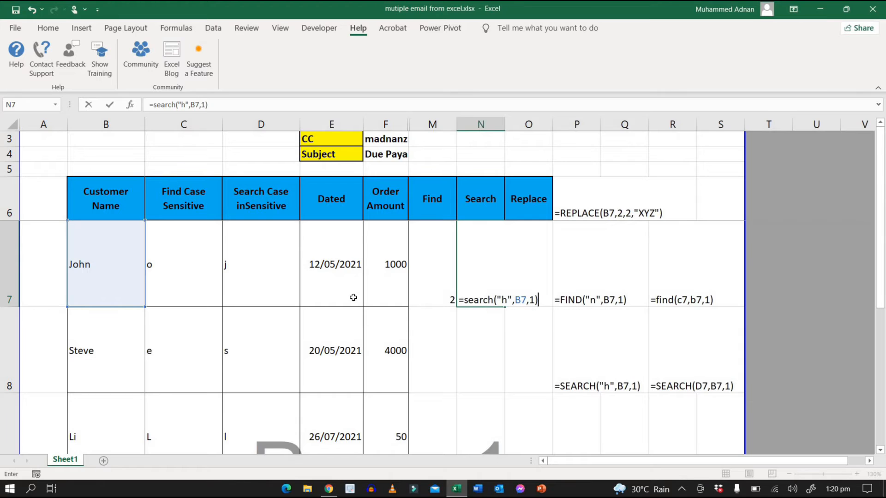
# Change the search text in the N7 formula to an uppercase "H" and commit the formula
pyautogui.click(508, 301)
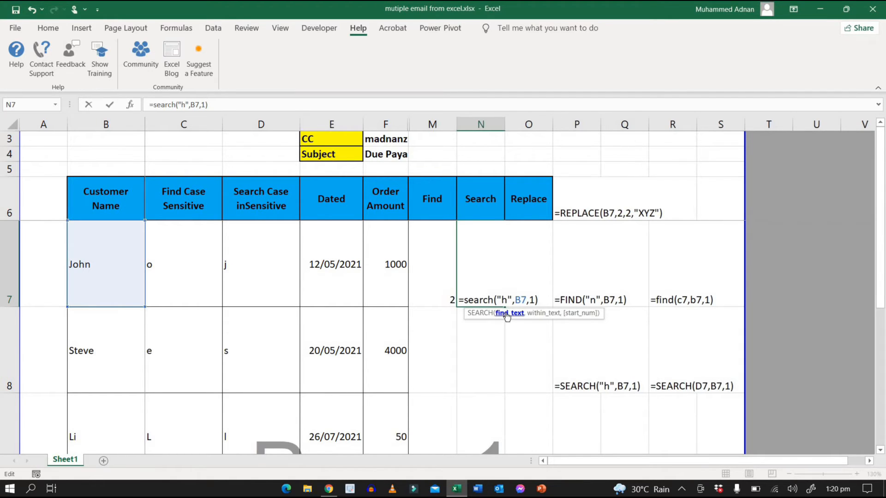
pyautogui.hotkey('shift', 'Left')
pyautogui.write('H')
pyautogui.press('Return')
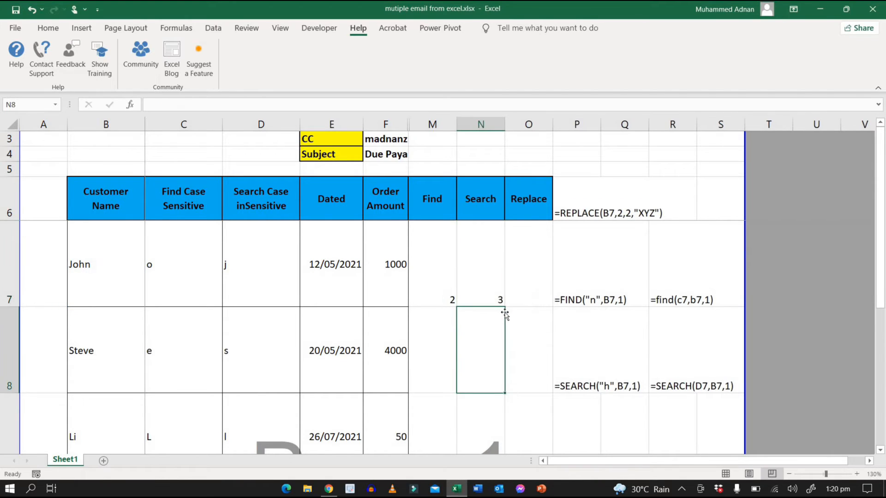
# Replace the formula in cell N7 with =SEARCH(C7,B7,1), using cell references for the search text and the text searched
pyautogui.click(478, 296)
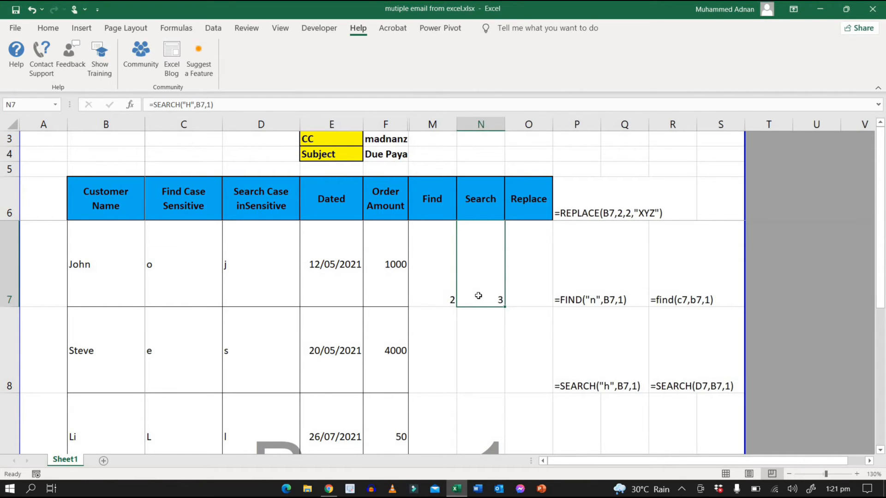
pyautogui.write('=search')
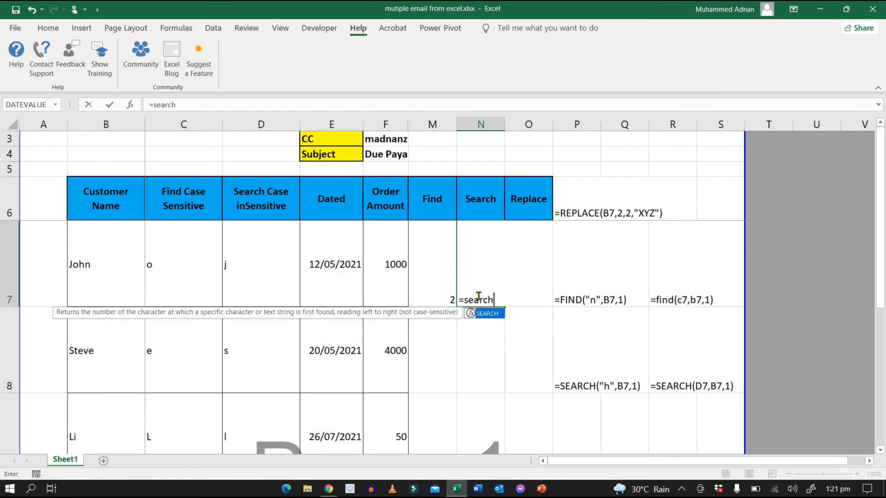
pyautogui.write('(')
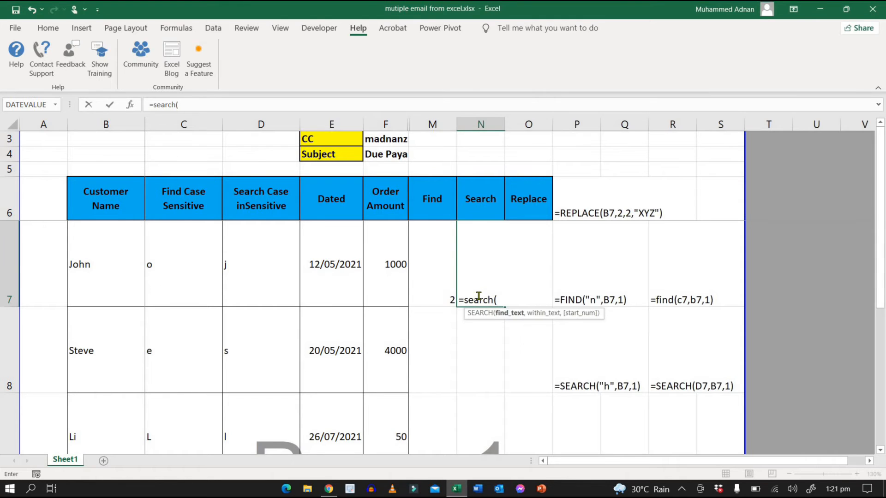
pyautogui.press('Left')
pyautogui.press('Left')
pyautogui.press('Left')
pyautogui.press('Left')
pyautogui.press('Left')
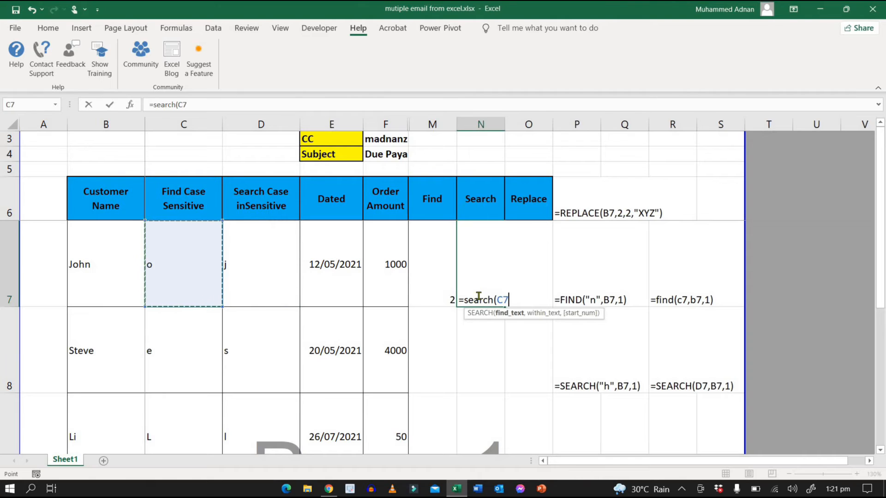
pyautogui.write(',')
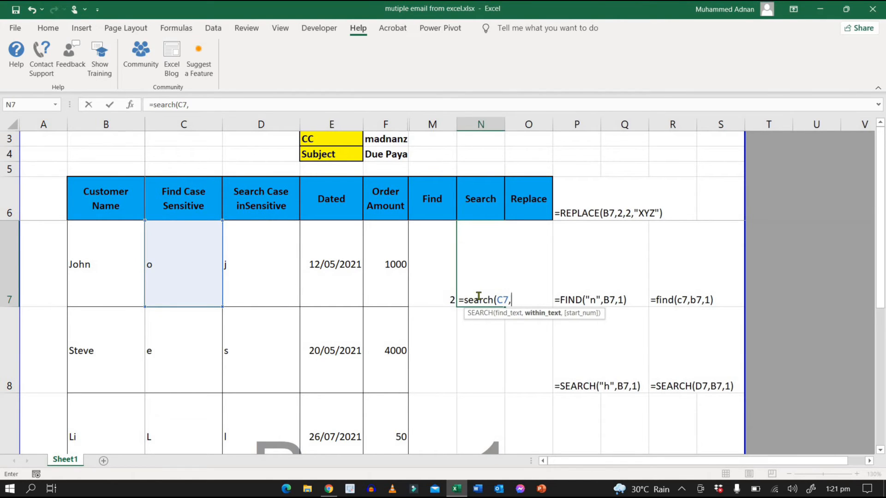
pyautogui.press('Left')
pyautogui.press('Left')
pyautogui.press('Left')
pyautogui.press('Left')
pyautogui.press('Left')
pyautogui.press('Left')
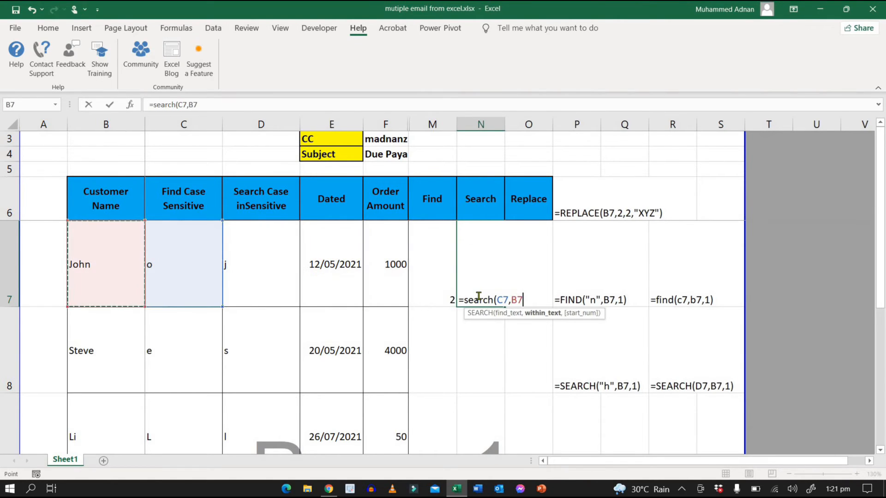
pyautogui.write(',')
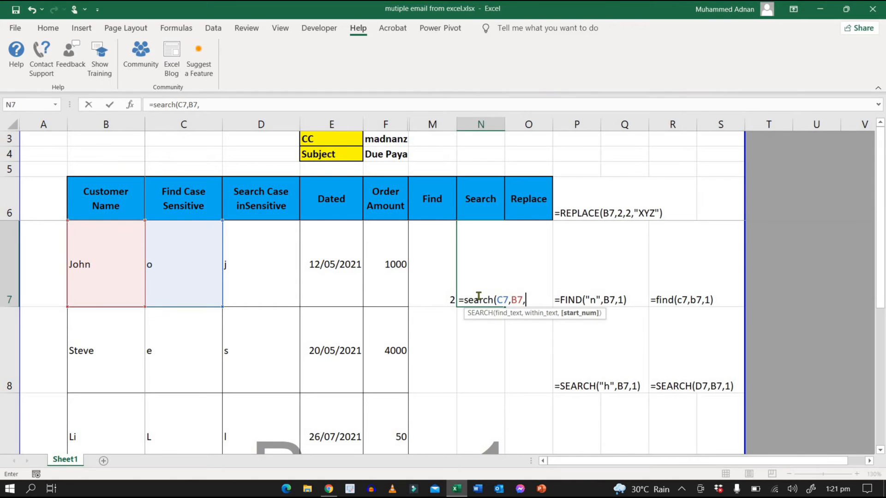
pyautogui.write('1)')
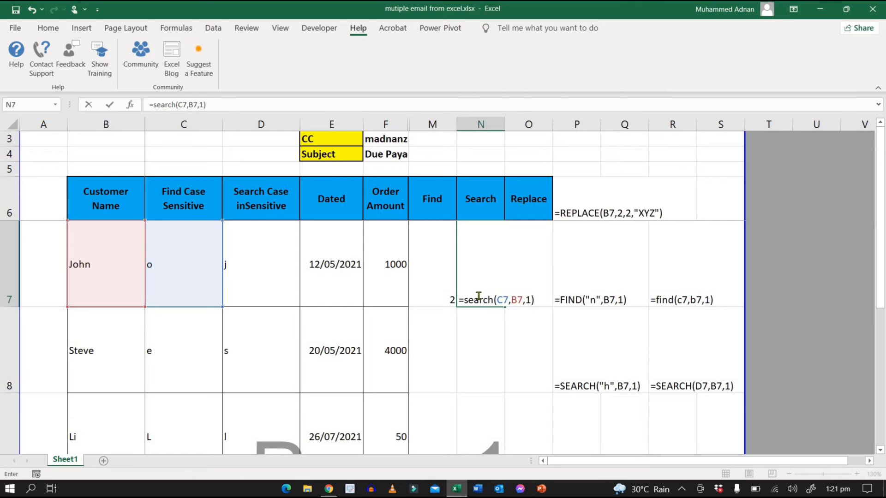
pyautogui.press('Return')
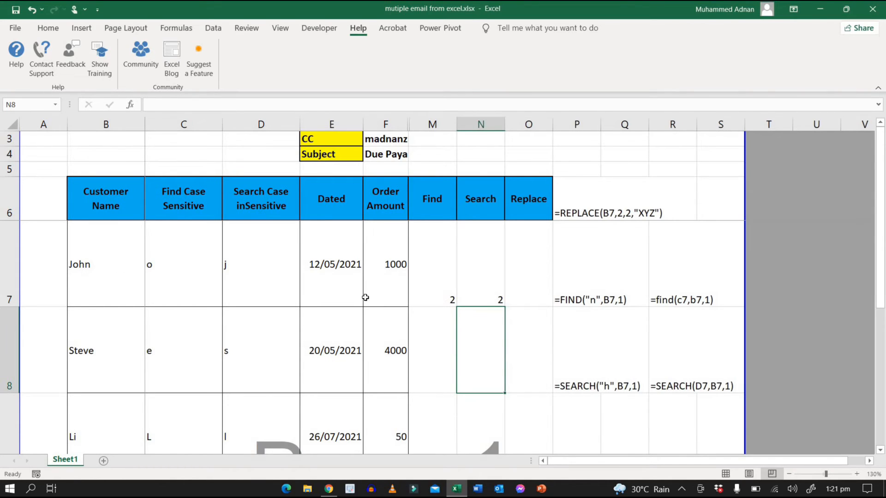
# Write a REPLACE formula in cell O7 that swaps two characters of B7, starting at position 2, for B8's customer name as literal text
pyautogui.click(527, 297)
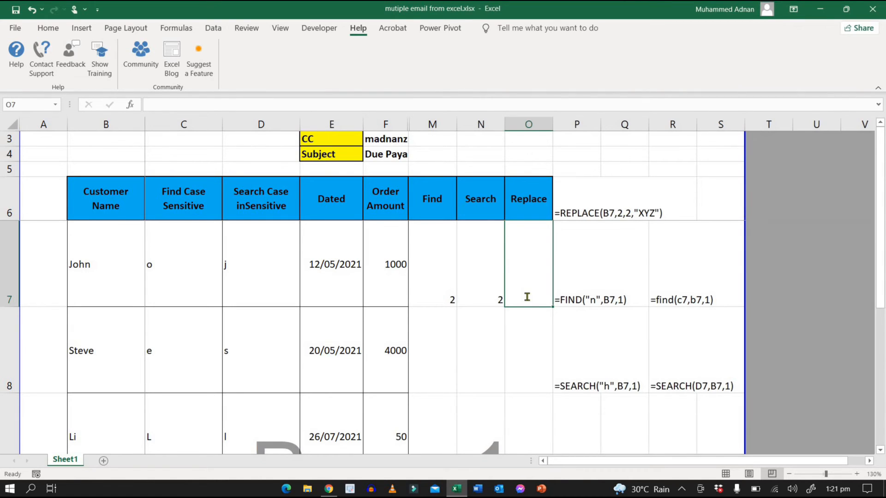
pyautogui.write('=R')
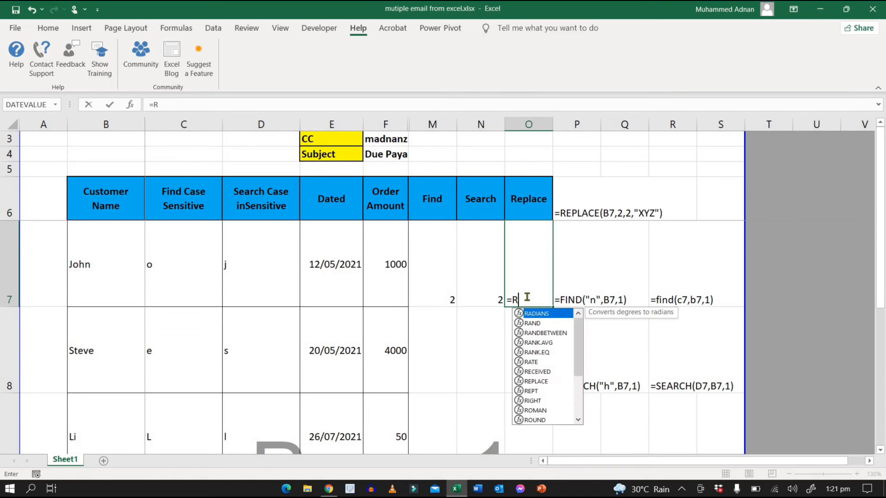
pyautogui.write('eplace')
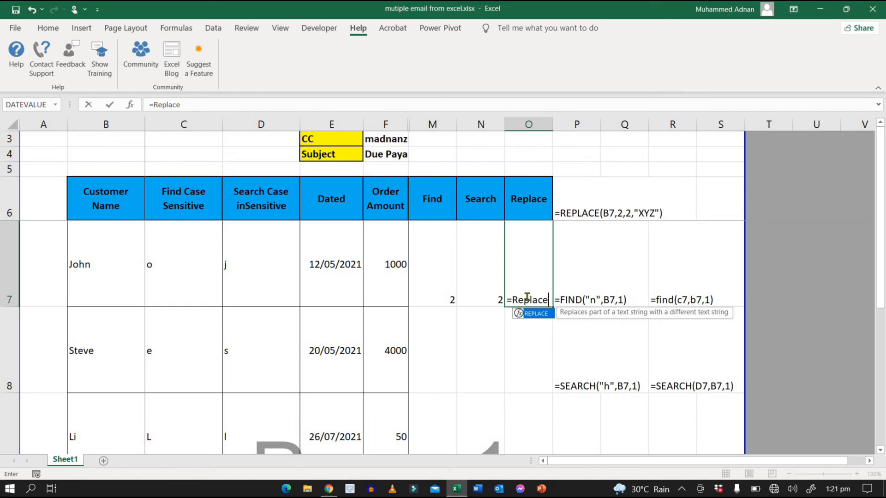
pyautogui.write('(')
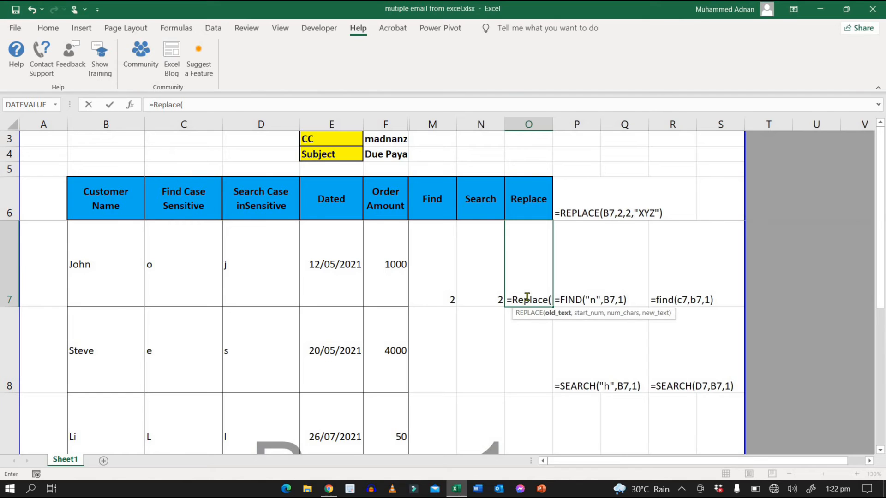
pyautogui.click(107, 286)
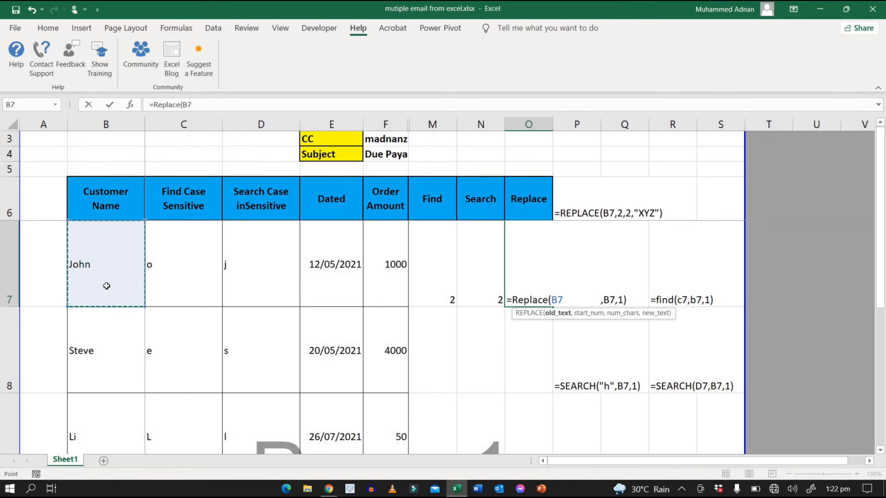
pyautogui.write(',2')
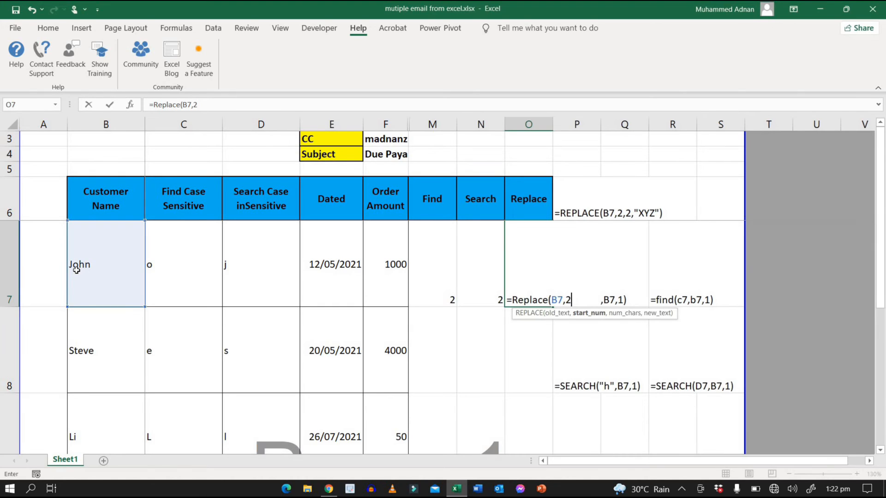
pyautogui.write(',')
pyautogui.write('2')
pyautogui.write(',2,')
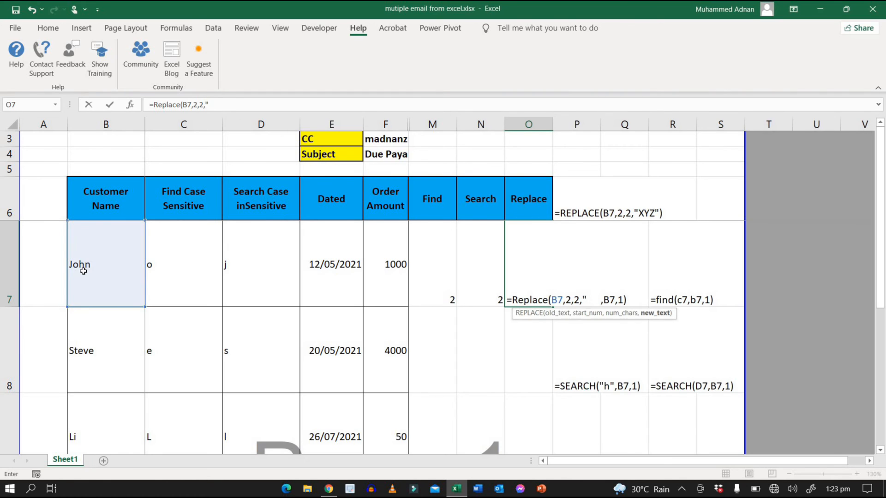
pyautogui.write('Steve")')
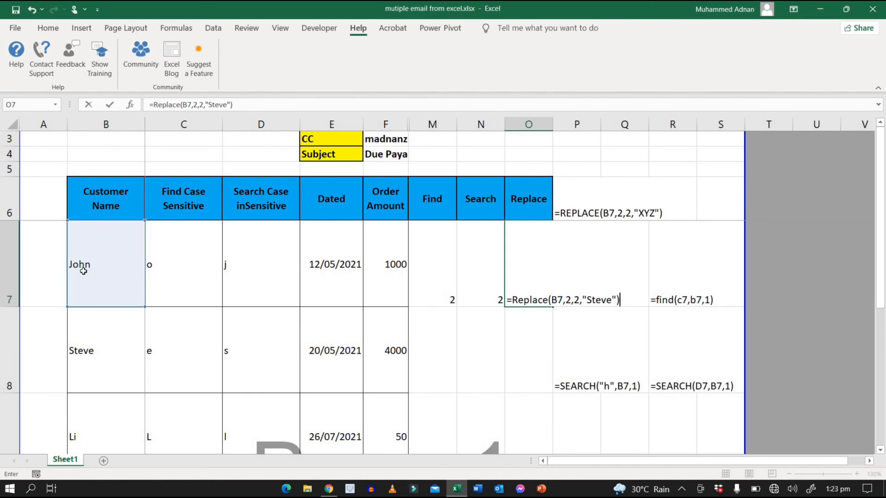
pyautogui.press('Return')
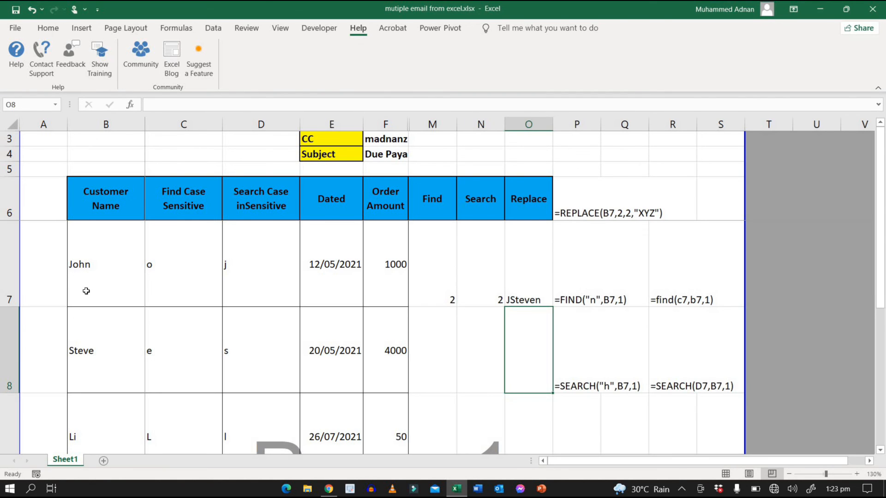
pyautogui.click(520, 300)
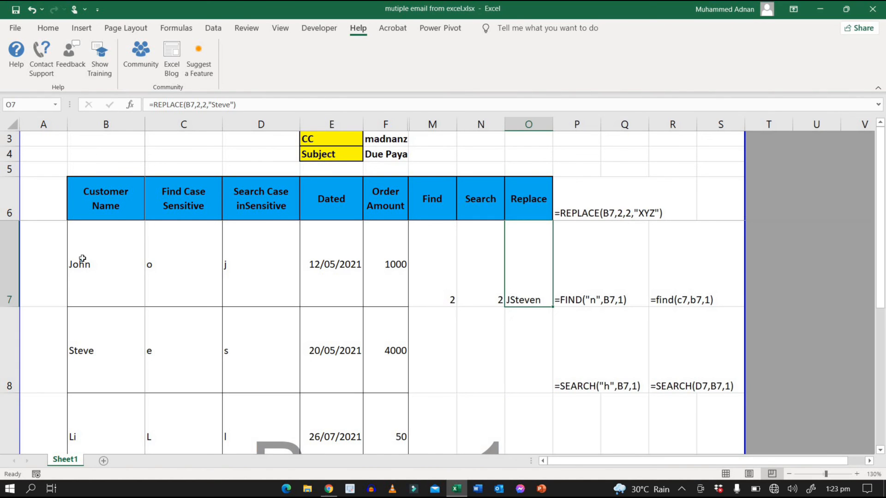